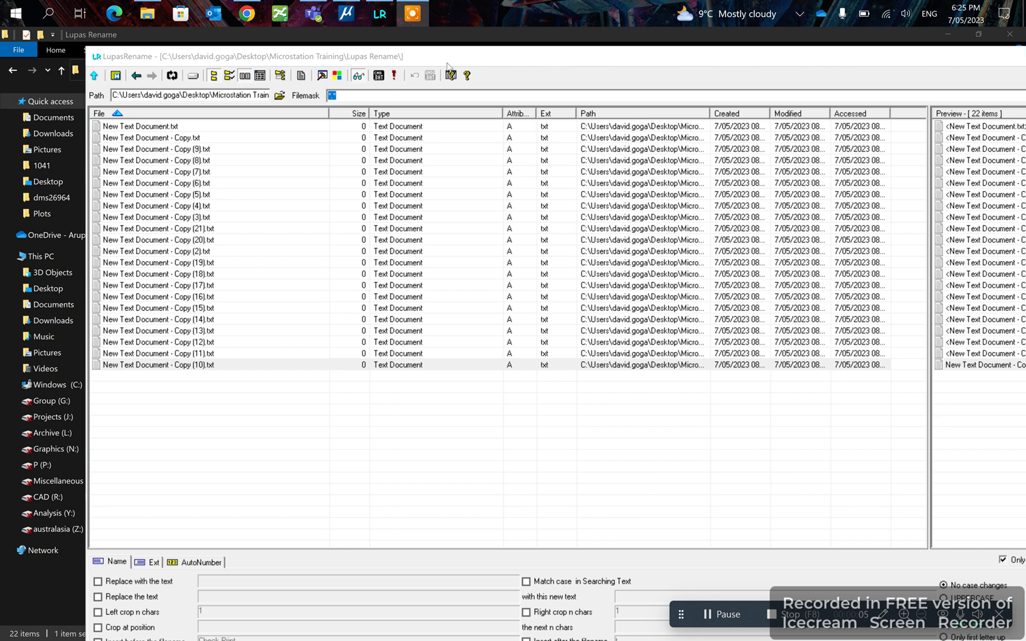
Reposition LupasRename so Explorer's Lupas Rename folder listing stays visible above it
left_click_drag(448, 56, 387, 478)
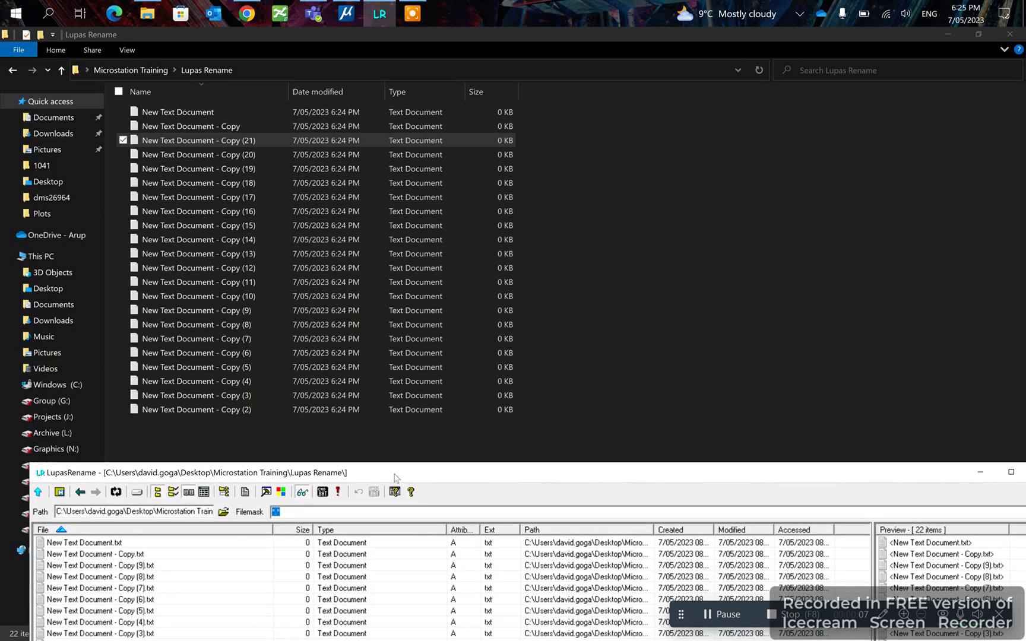
left_click(616, 157)
left_click_drag(556, 479, 402, 477)
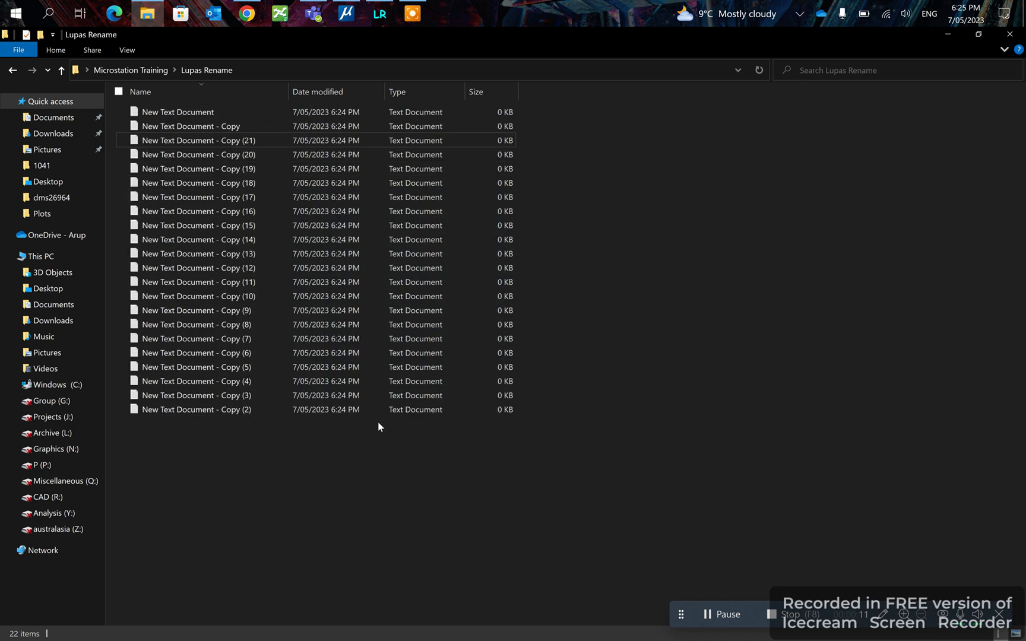
left_click(392, 14)
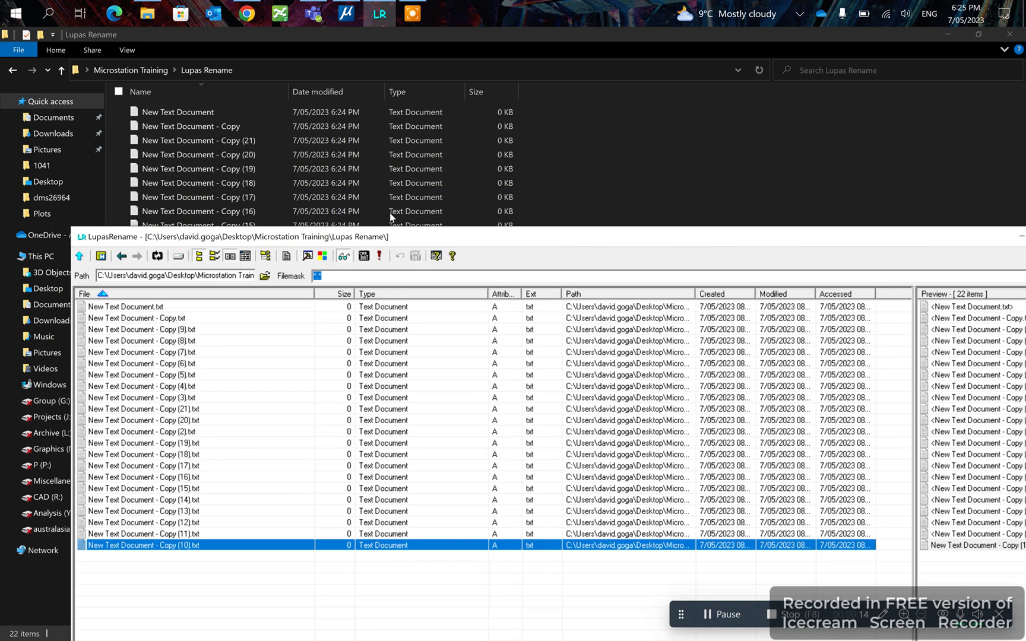
left_click_drag(344, 478, 394, 207)
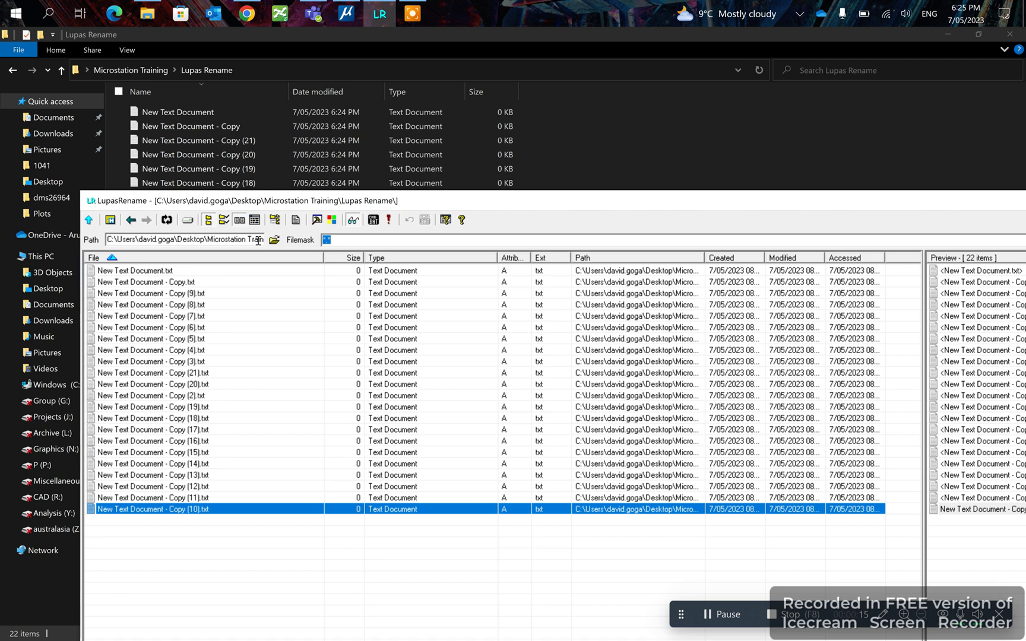
Select the whole folder path in the renamer's Path field
left_click_drag(261, 240, 138, 240)
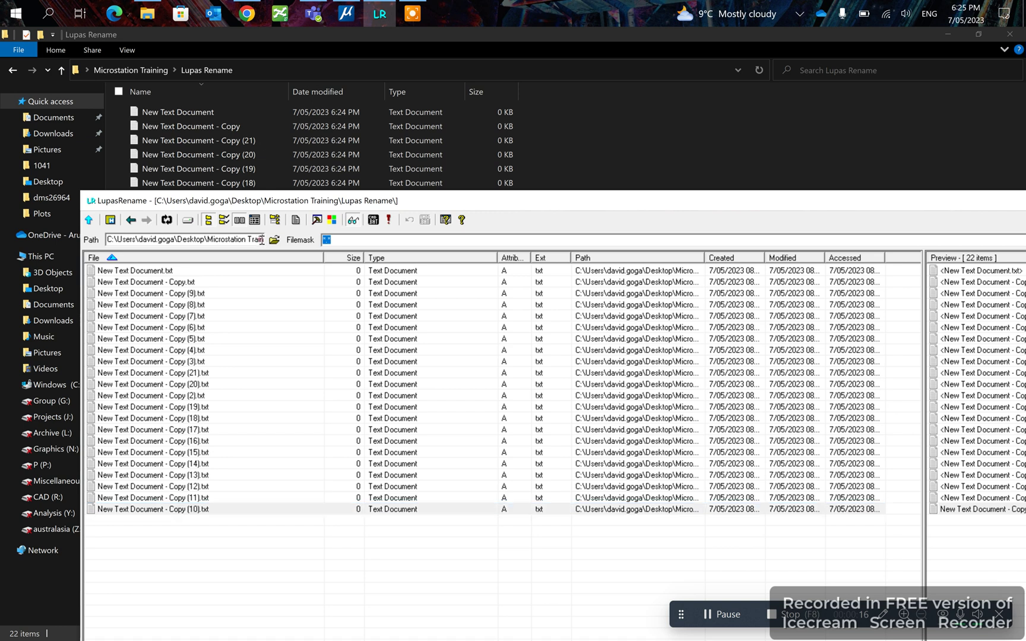
left_click(156, 241)
left_click_drag(247, 242, 106, 241)
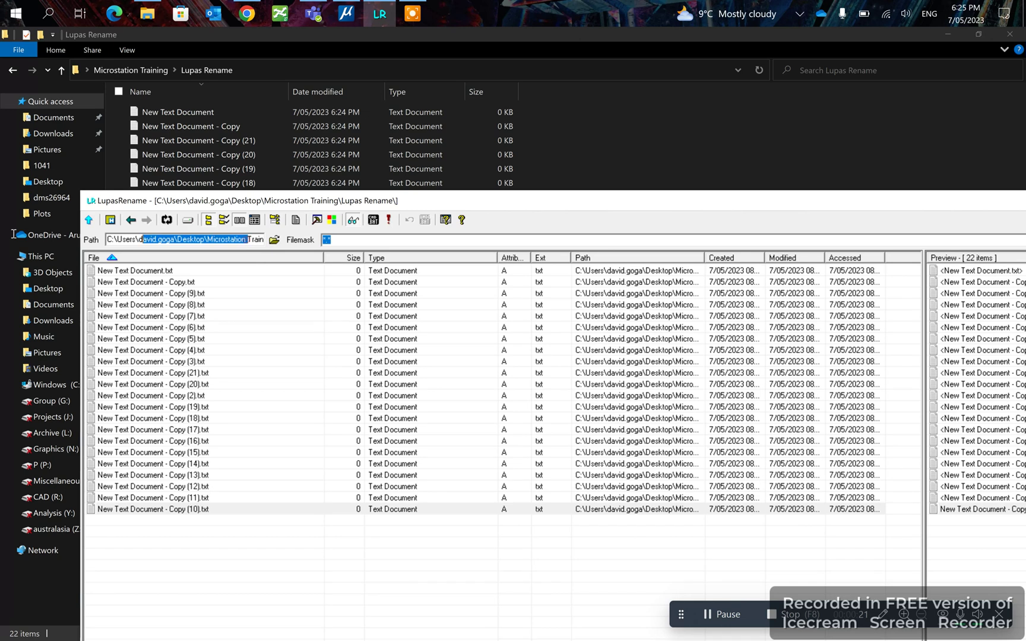
Clear the renamer's Path field and copy the folder path from Explorer's address bar
key("ctrl+a")
key("Delete")
left_click(277, 79)
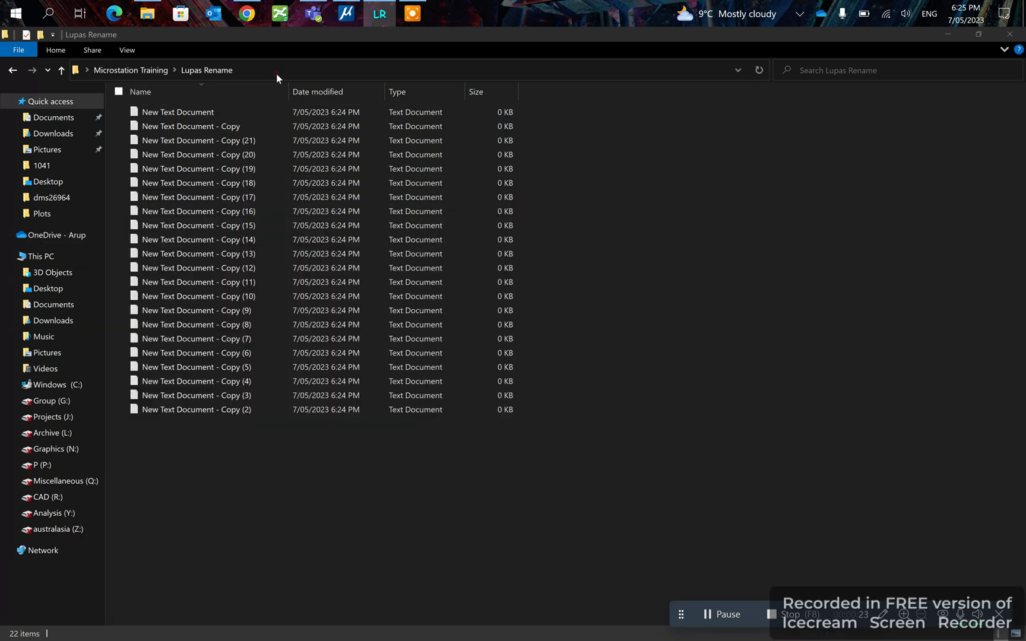
left_click(381, 71)
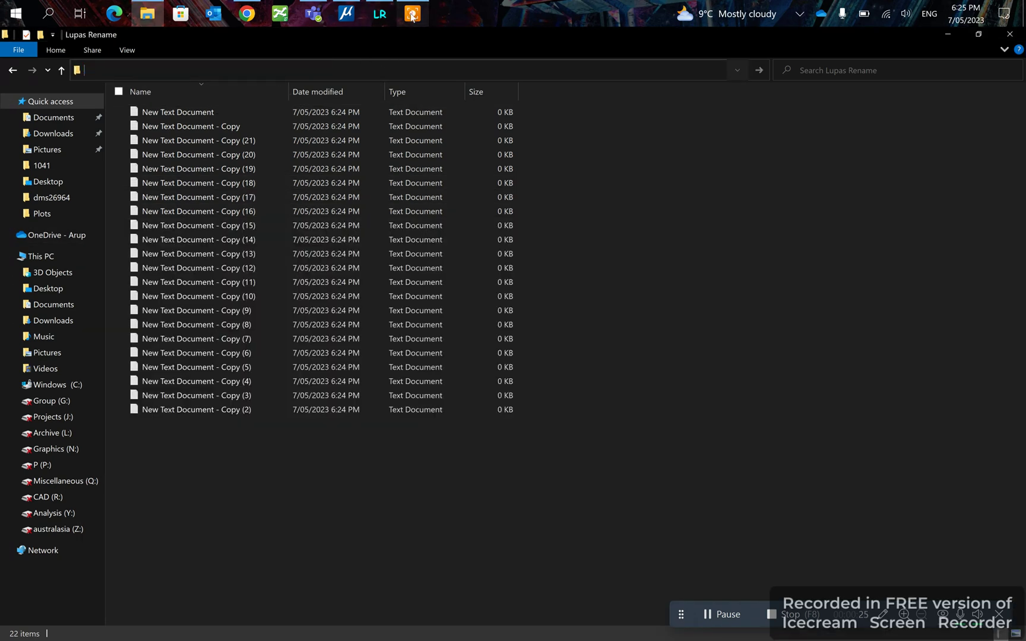
Paste the Lupas Rename folder path into Path and maximize the renamer
left_click(391, 12)
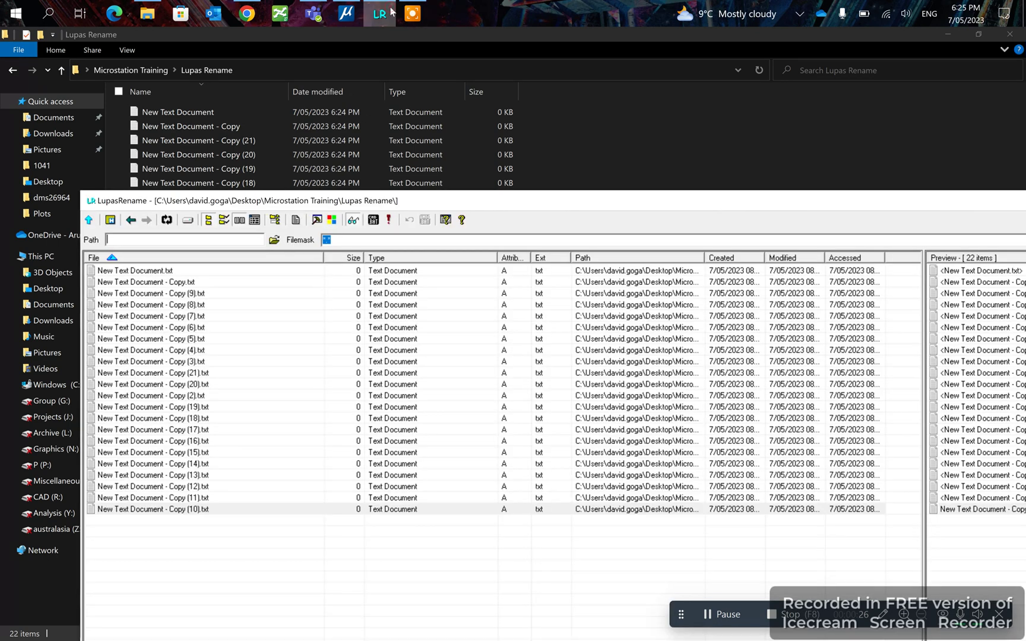
left_click(221, 242)
key("ctrl+v")
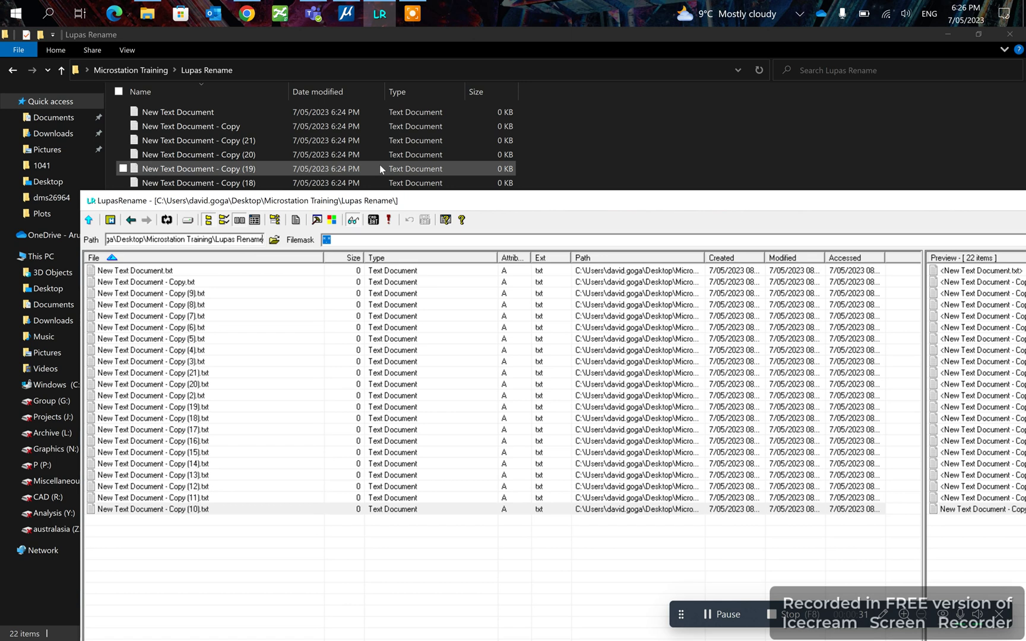
left_click_drag(411, 205, 366, 36)
double_click(366, 36)
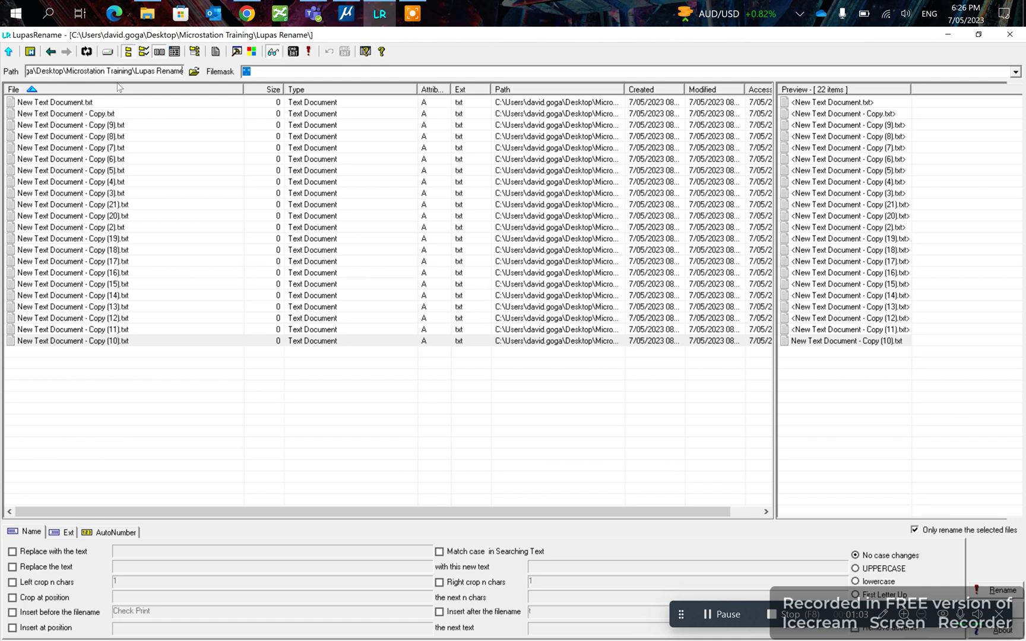
Select all 22 files and rename them with a left crop of 5 characters
left_click(90, 102)
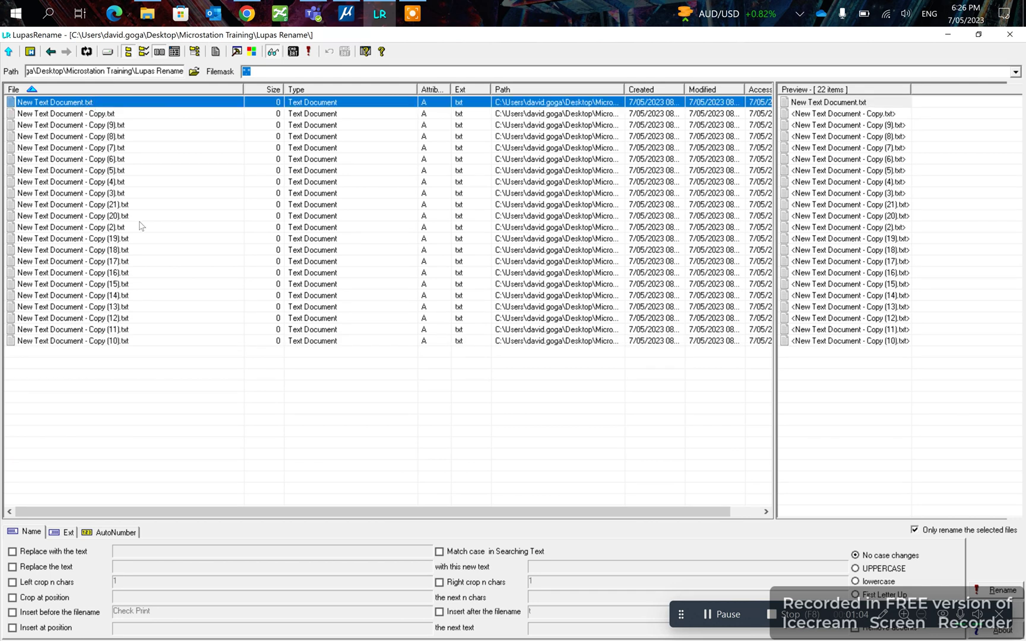
left_click(132, 342, "shift")
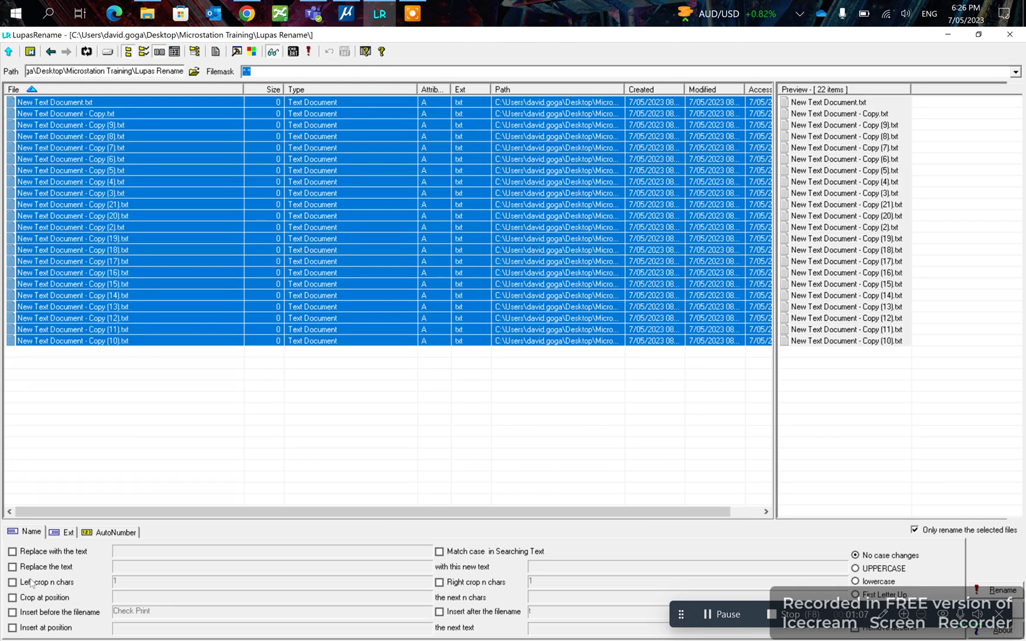
left_click(12, 583)
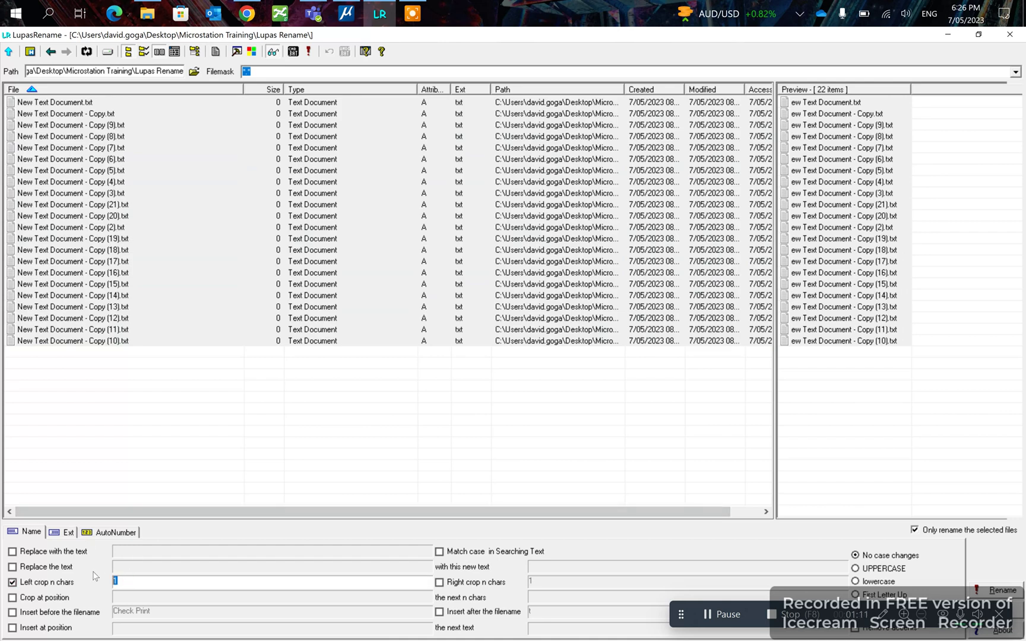
key("BackSpace")
type("5")
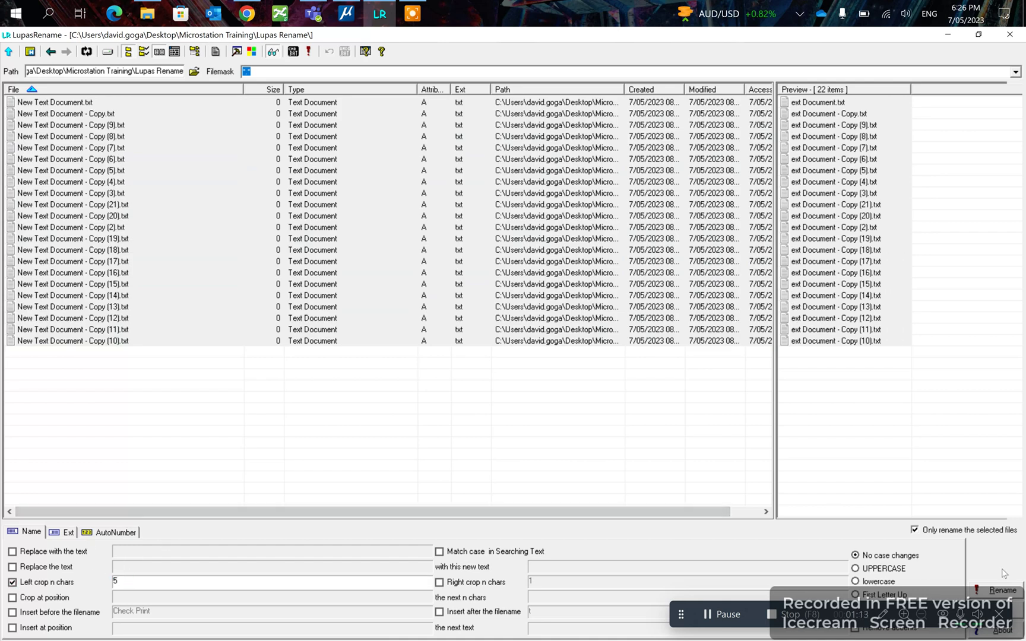
left_click(997, 591)
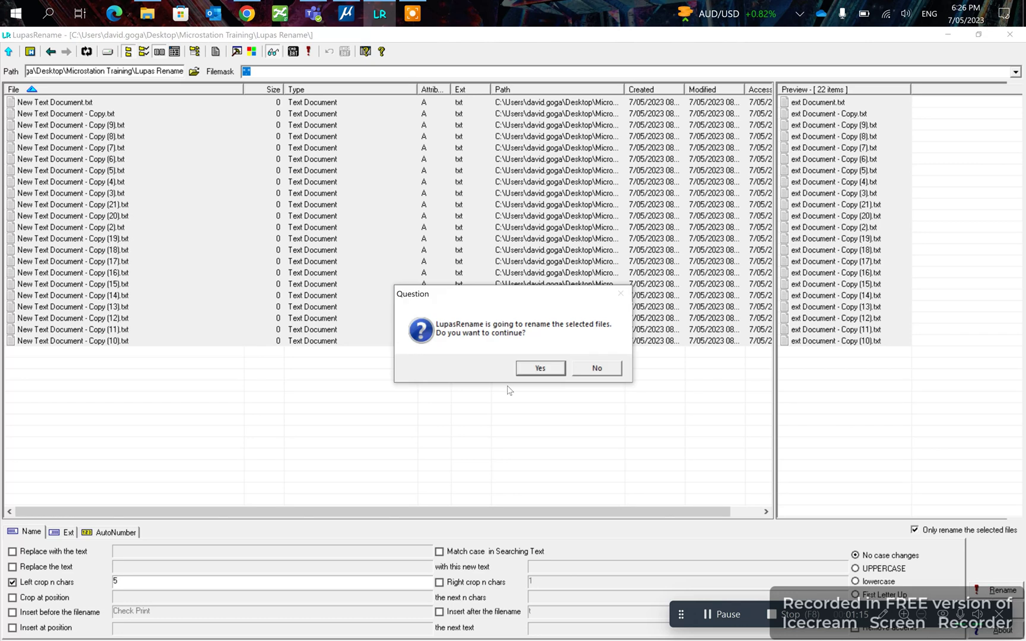
left_click(539, 369)
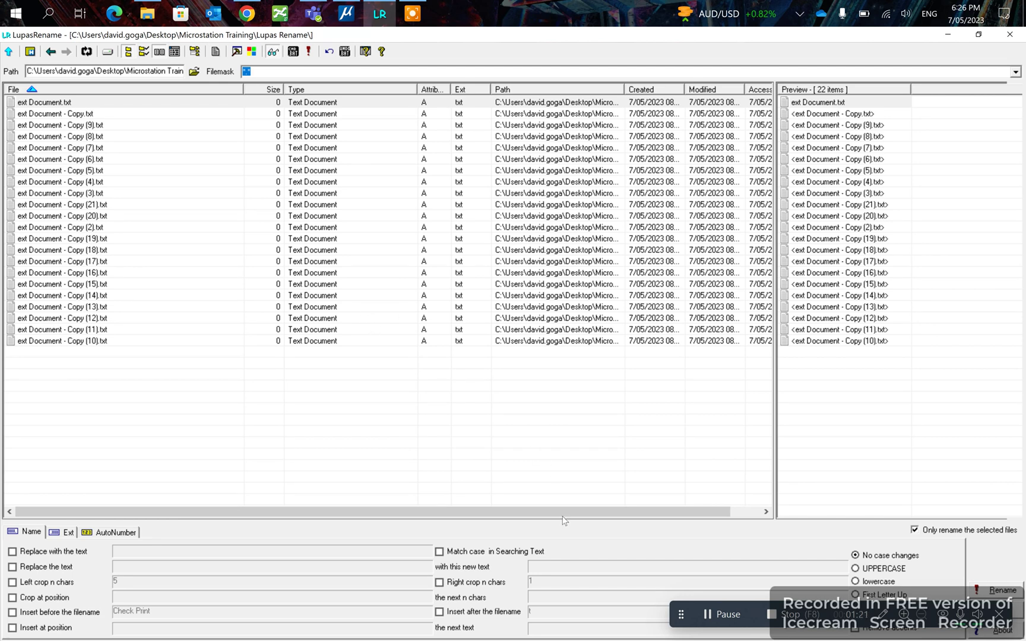
Right-crop 5 characters from 'ext Document - Copy (2).txt', renaming it 'ext Document - Cop.txt'
left_click(440, 583)
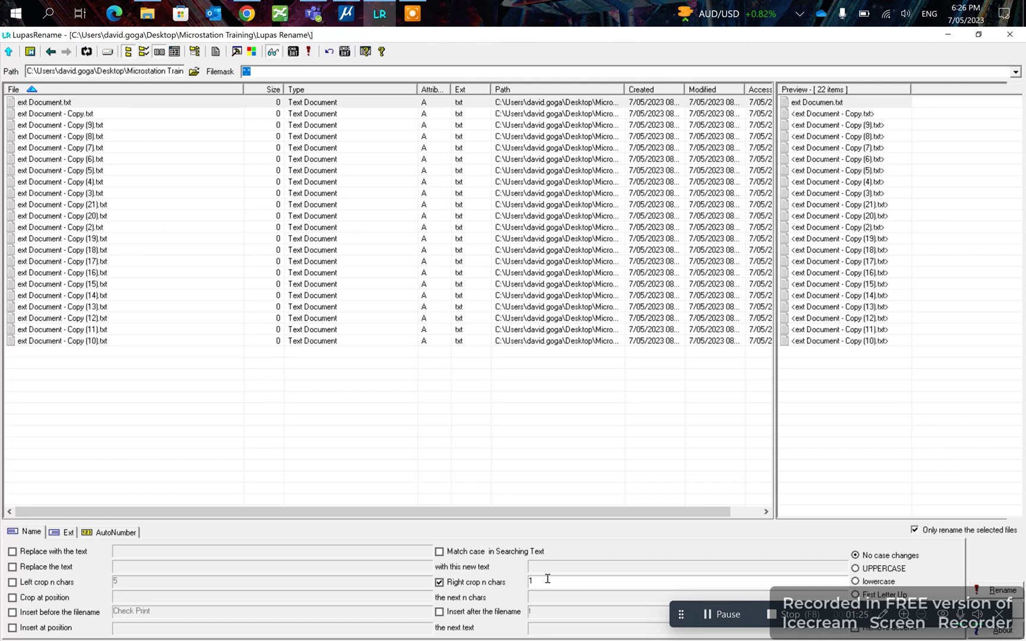
left_click_drag(552, 580, 508, 578)
left_click(101, 106)
left_click(108, 230)
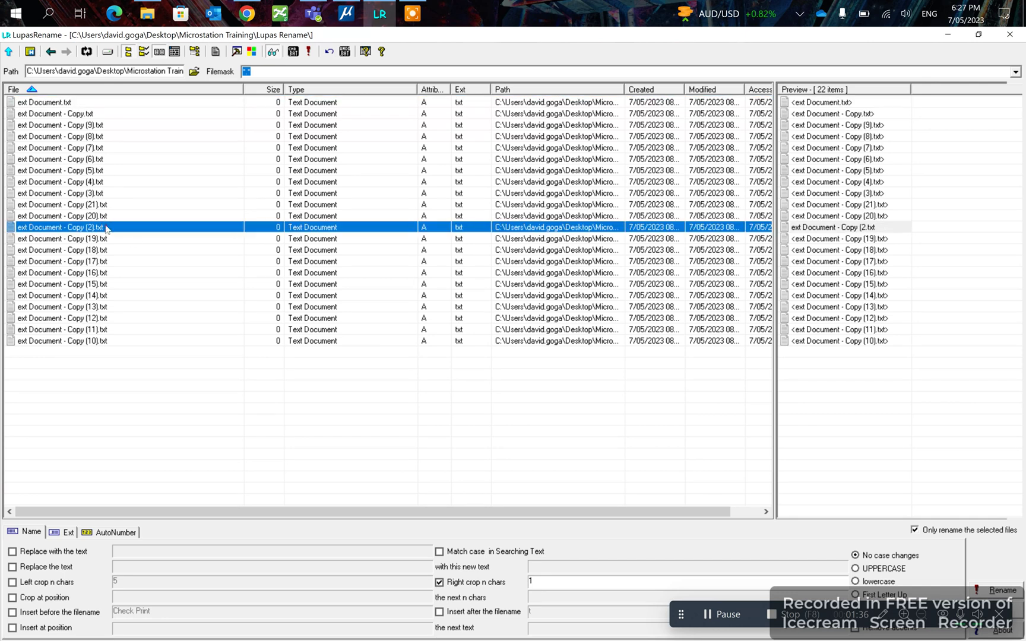
left_click(545, 581)
type("5")
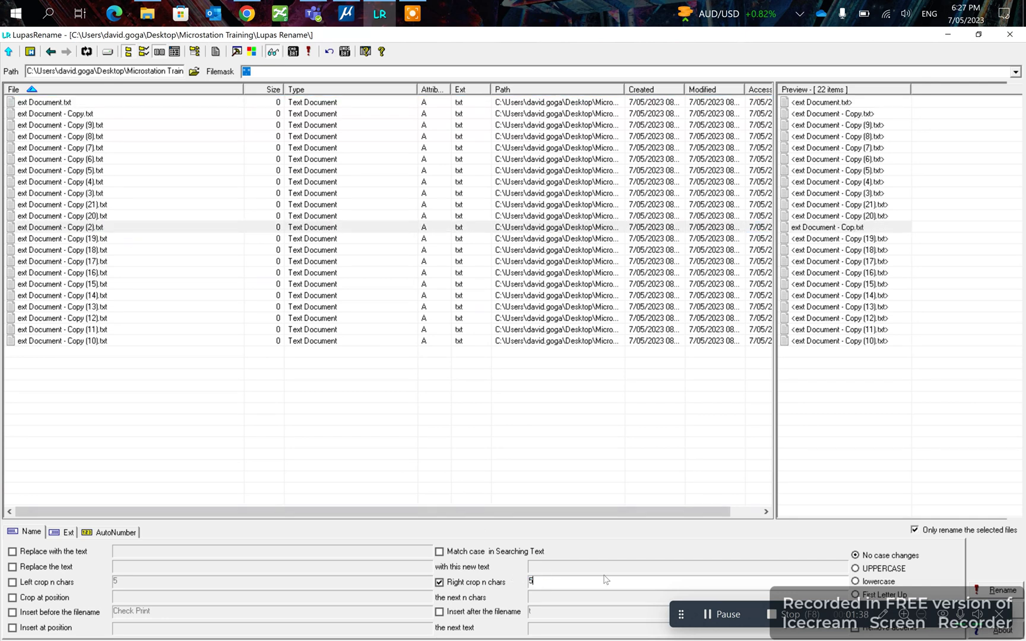
left_click(1001, 591)
left_click(531, 368)
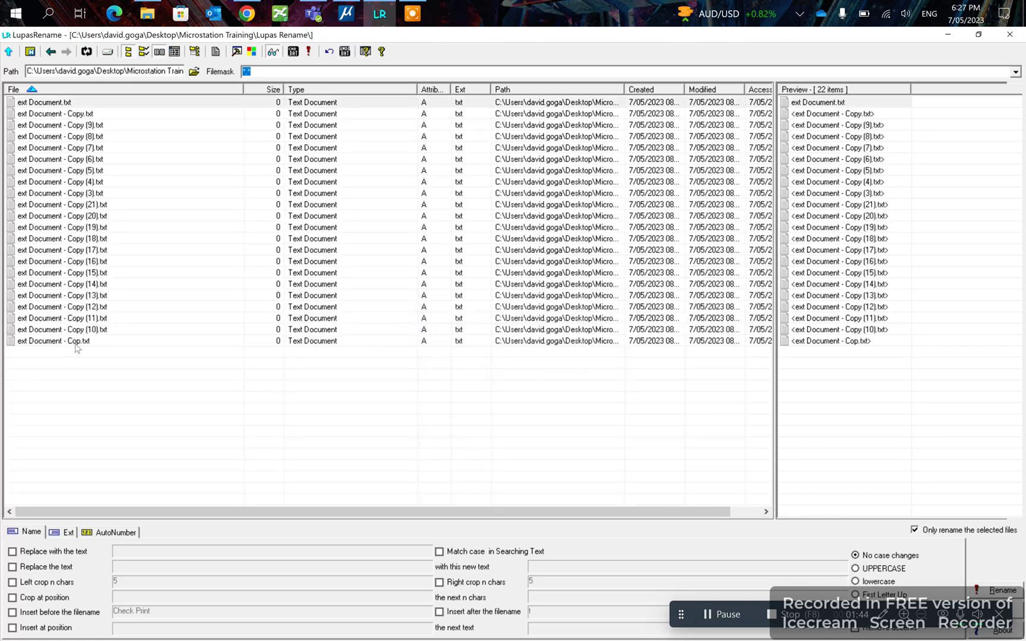
Narrow the Attrib column, then return the list to sorting by file name
left_click(110, 92)
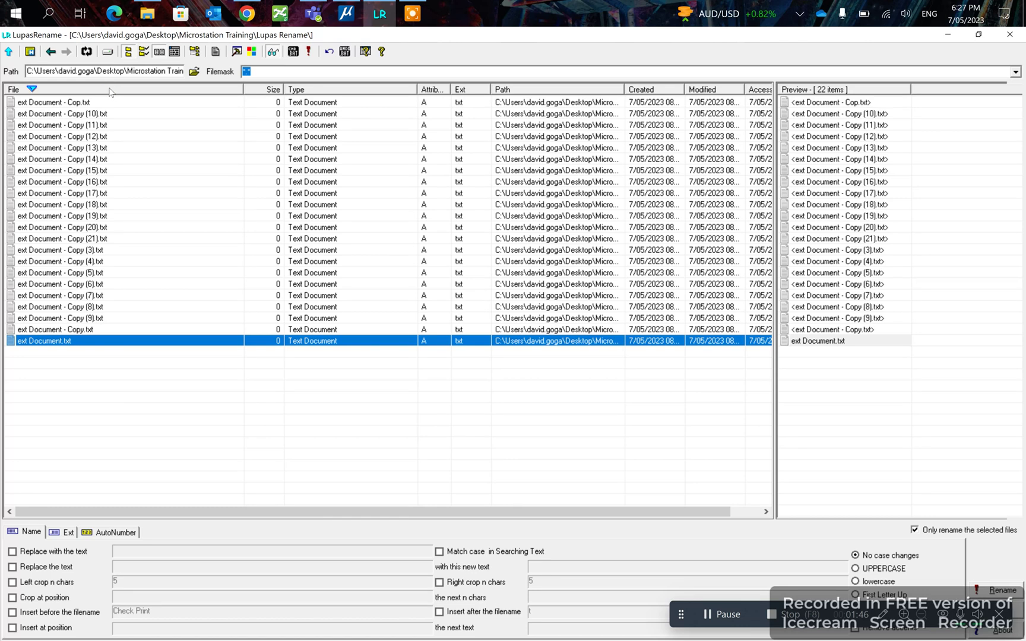
left_click(111, 90)
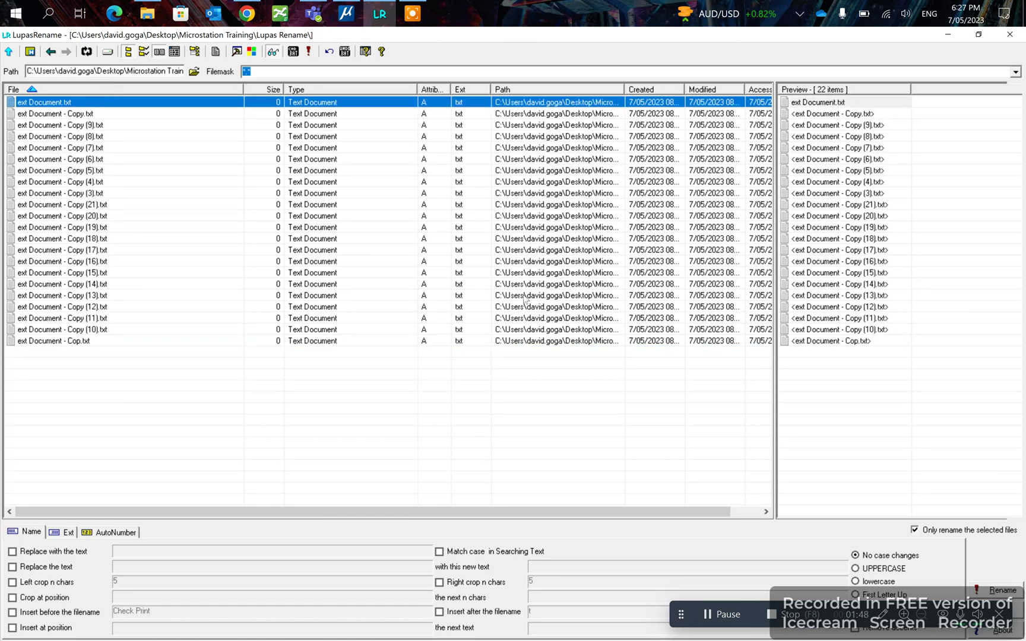
left_click_drag(452, 90, 431, 90)
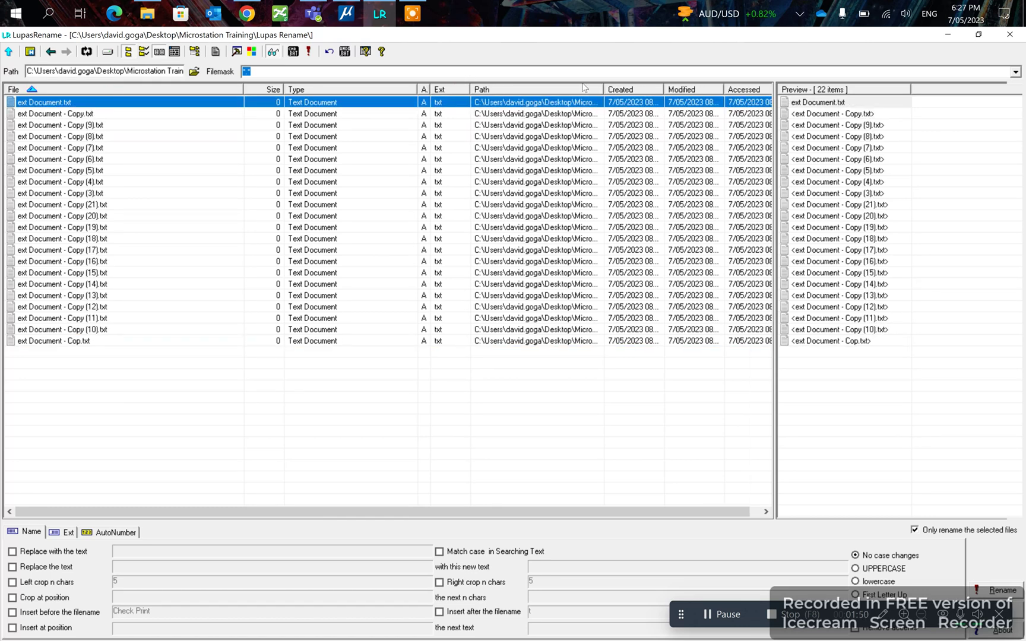
left_click(710, 90)
left_click(106, 90)
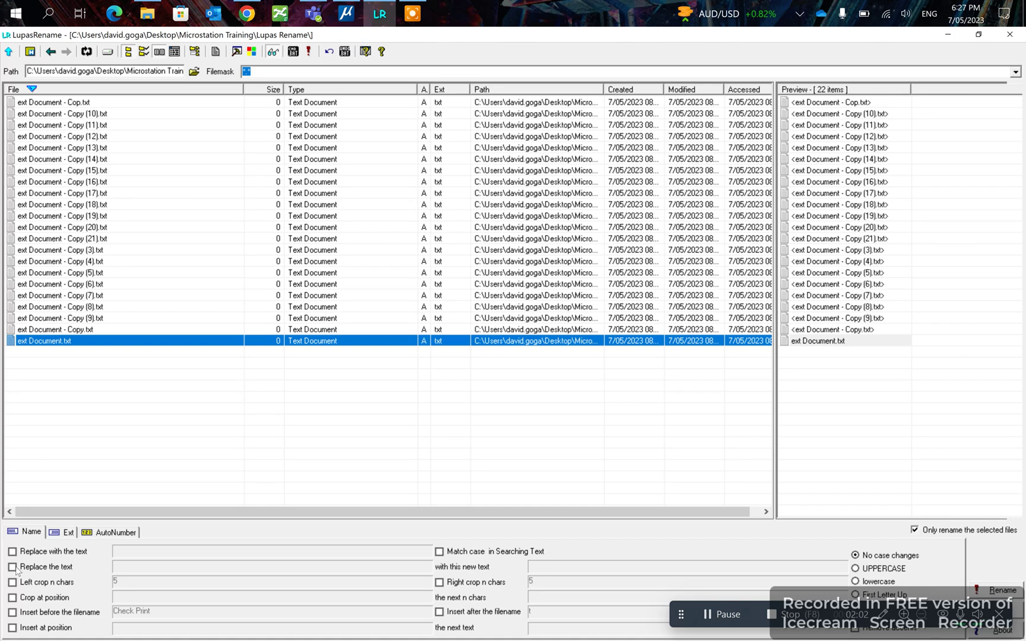
Rename the selected copy files, replacing 'Copy' with 'Paste', e.g. 'ext Document - Paste (10).txt'
left_click(13, 566)
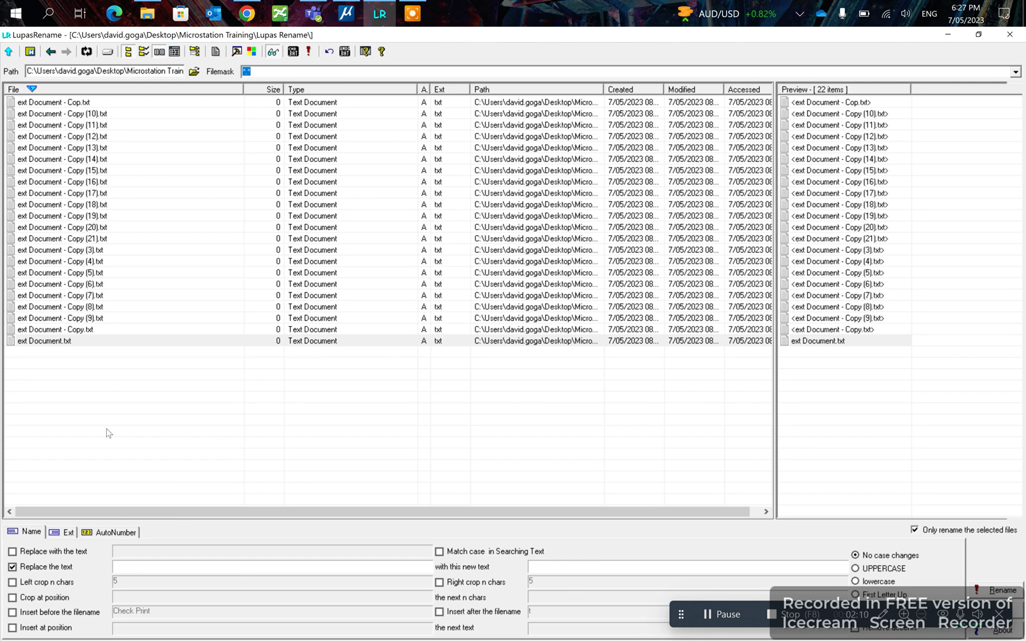
type("Copy")
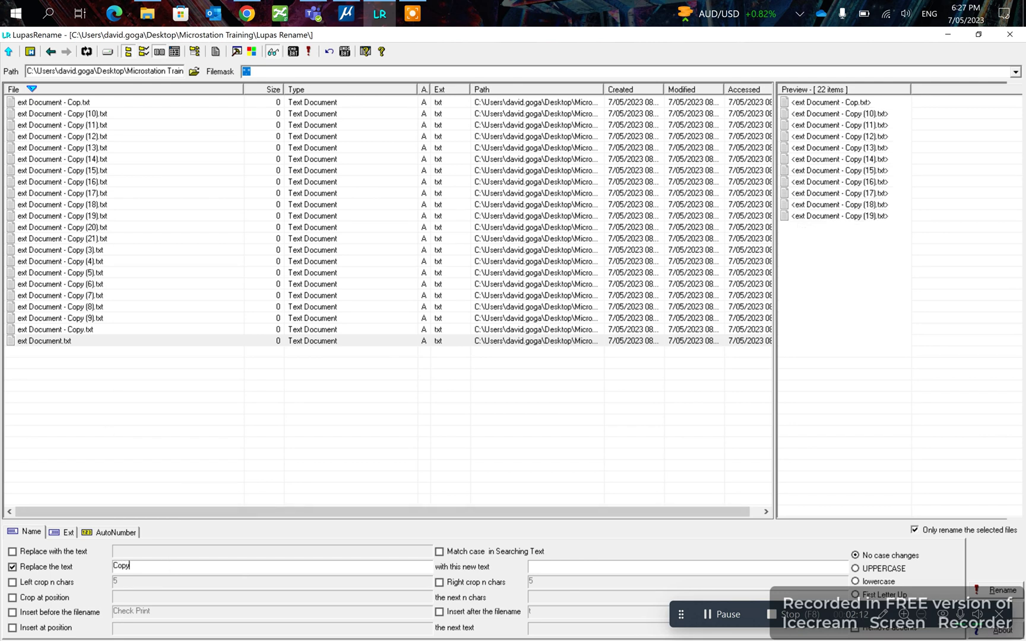
left_click(543, 569)
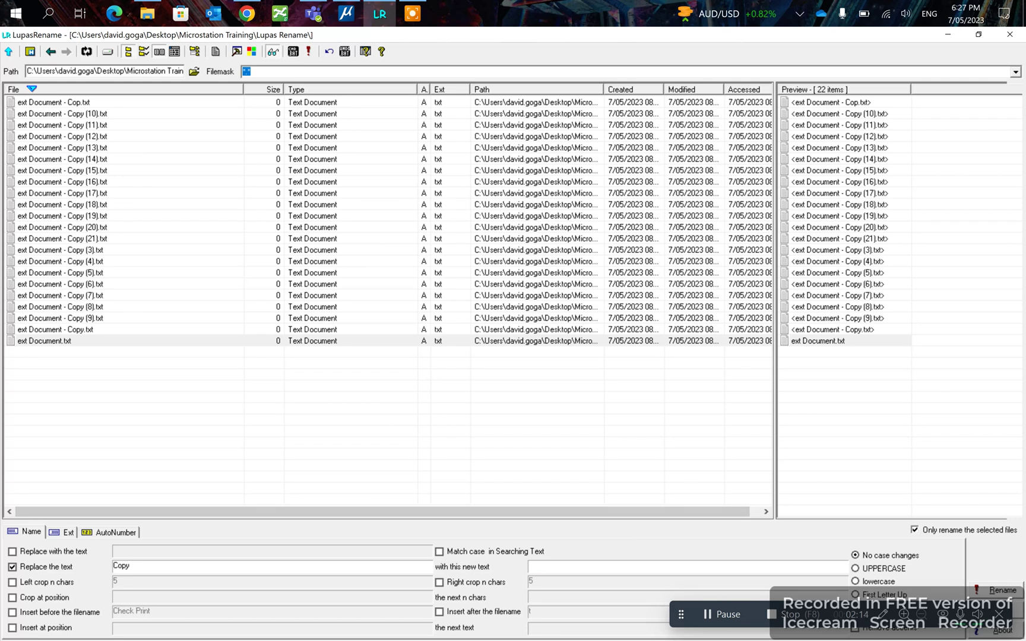
type("Paste")
left_click(99, 103)
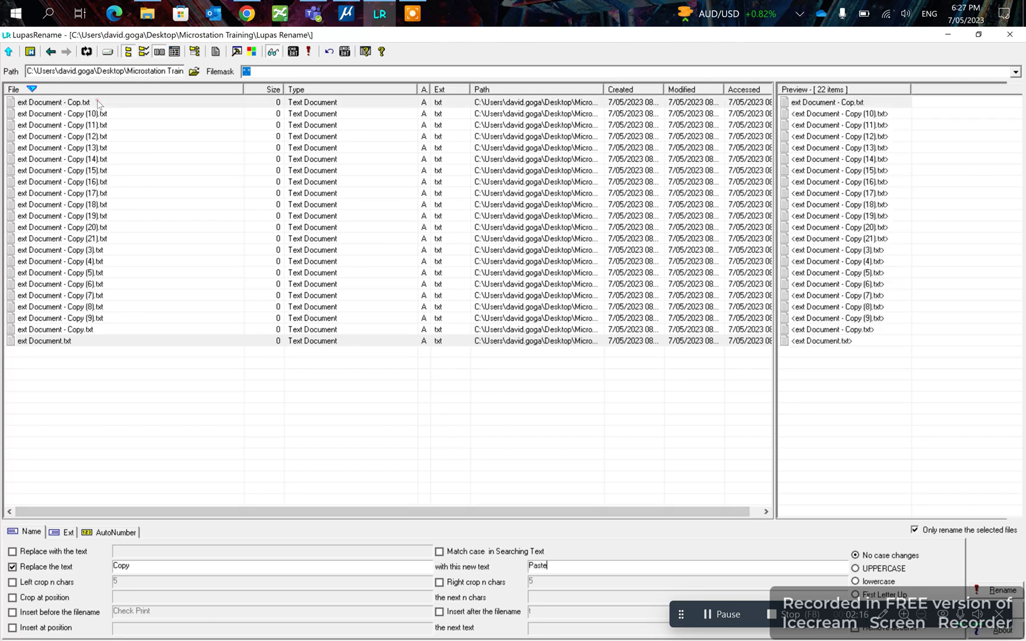
left_click(102, 330, "shift")
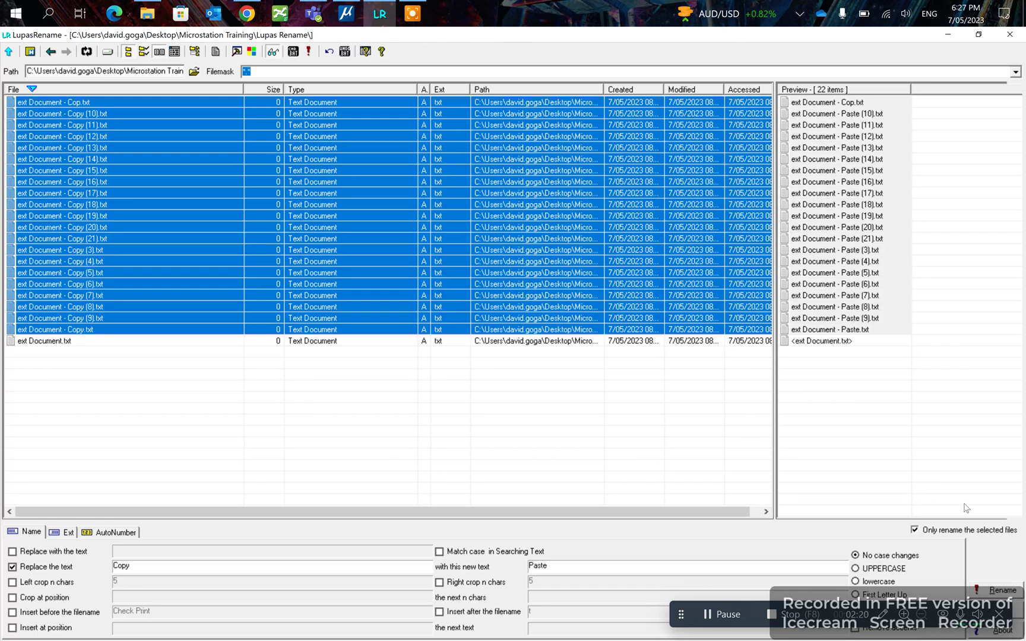
left_click(999, 591)
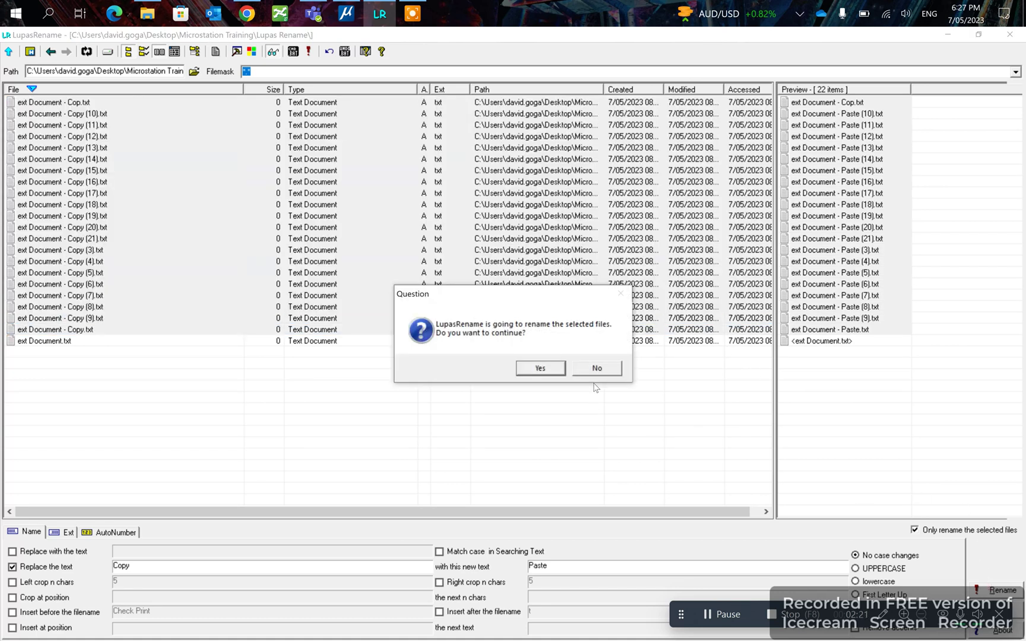
left_click(540, 368)
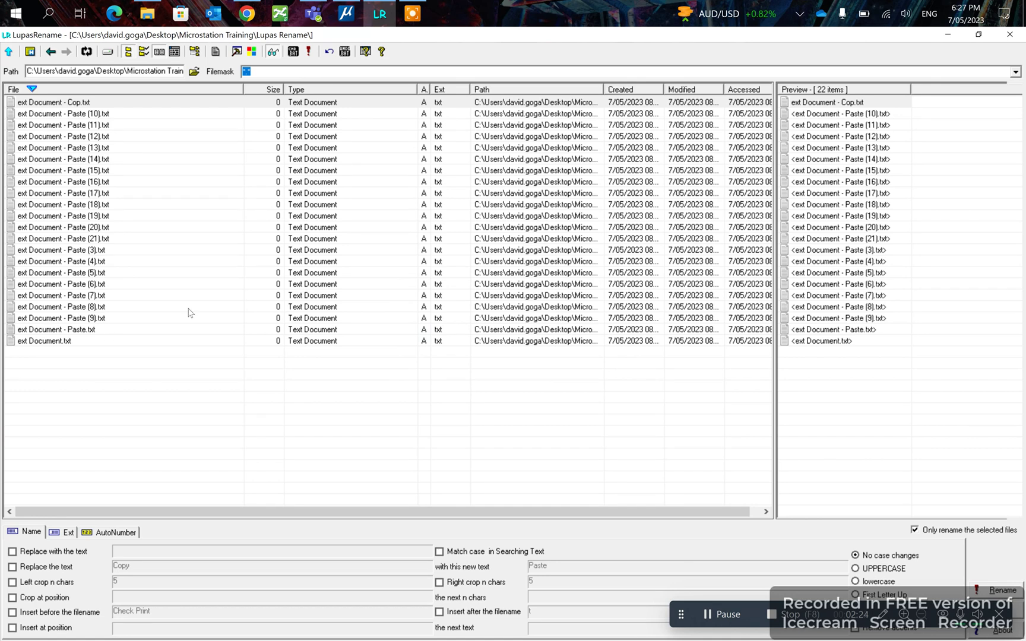